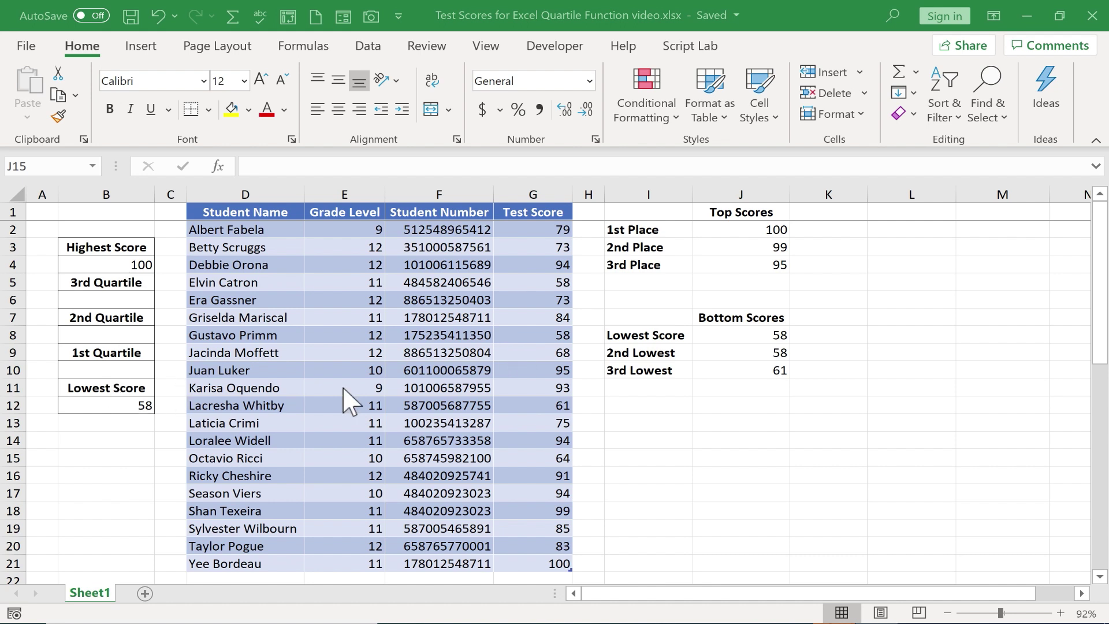
Step: Enter =QUARTILE over the Test Score column with quart 1 in B10, showing 71.75
{"action": "double_click", "coordinate": [745, 354]}
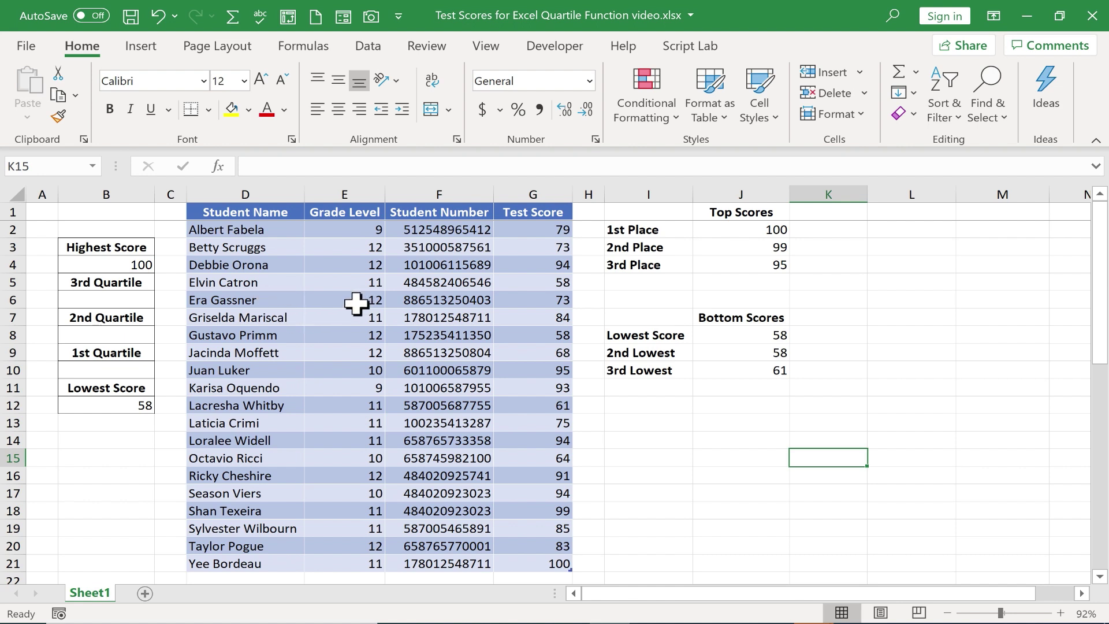
{"action": "left_click", "coordinate": [118, 375]}
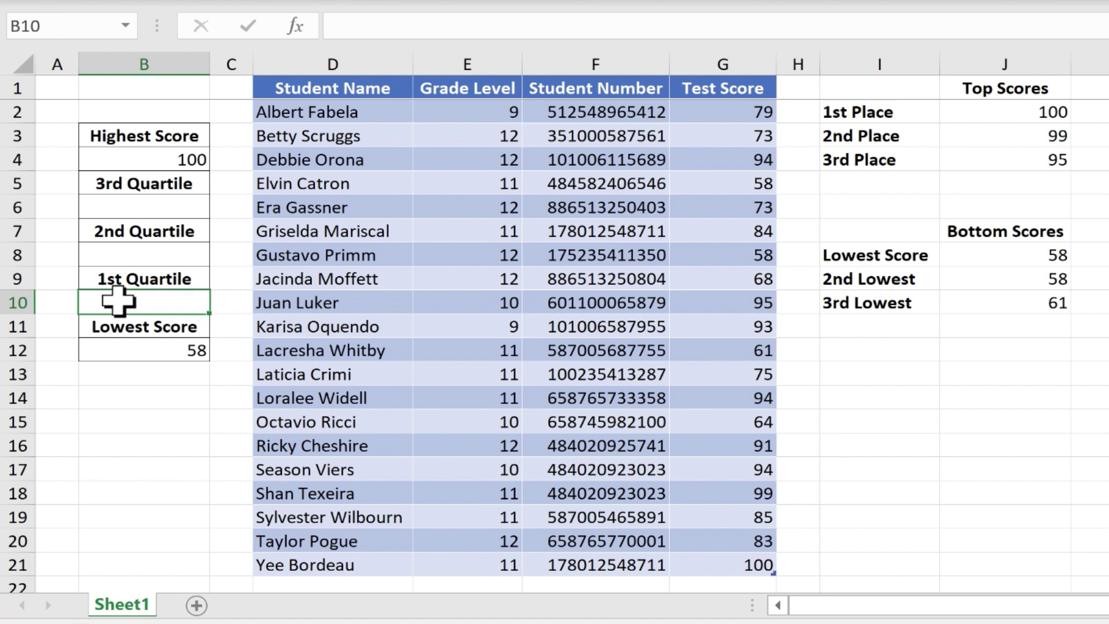
{"action": "type", "text": "=quartile("}
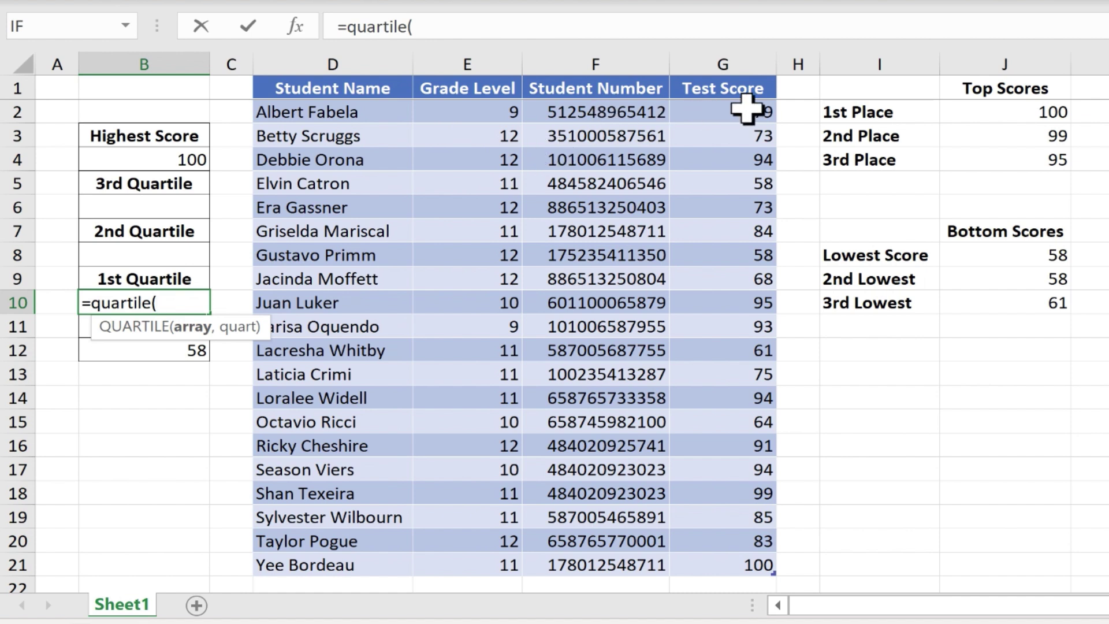
{"action": "left_click_drag", "start_coordinate": [747, 109], "coordinate": [747, 572]}
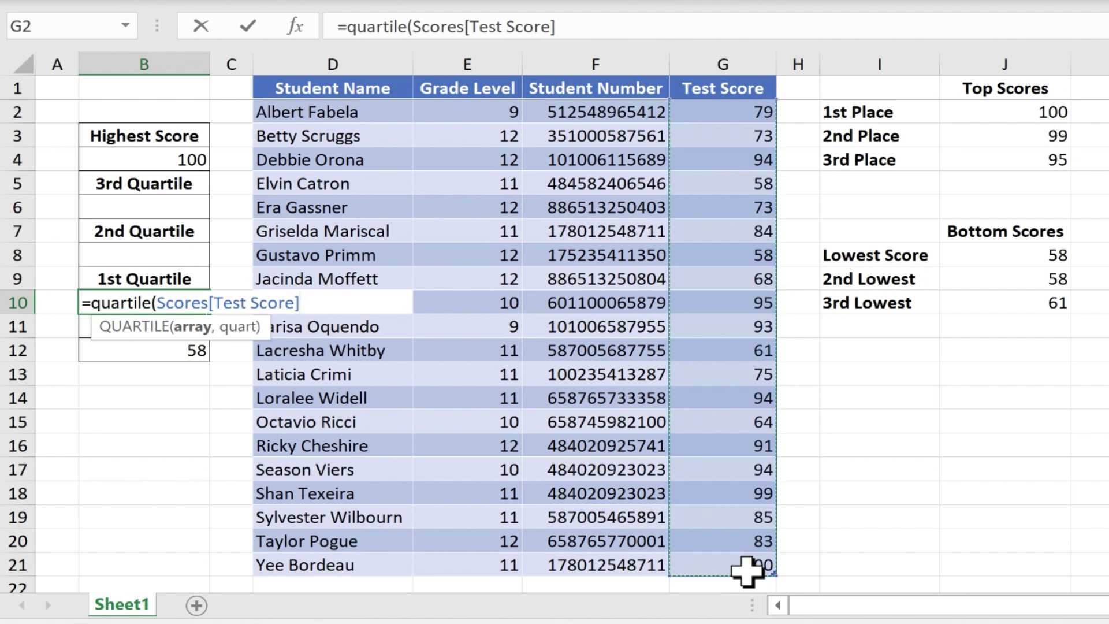
{"action": "type", "text": ",1"}
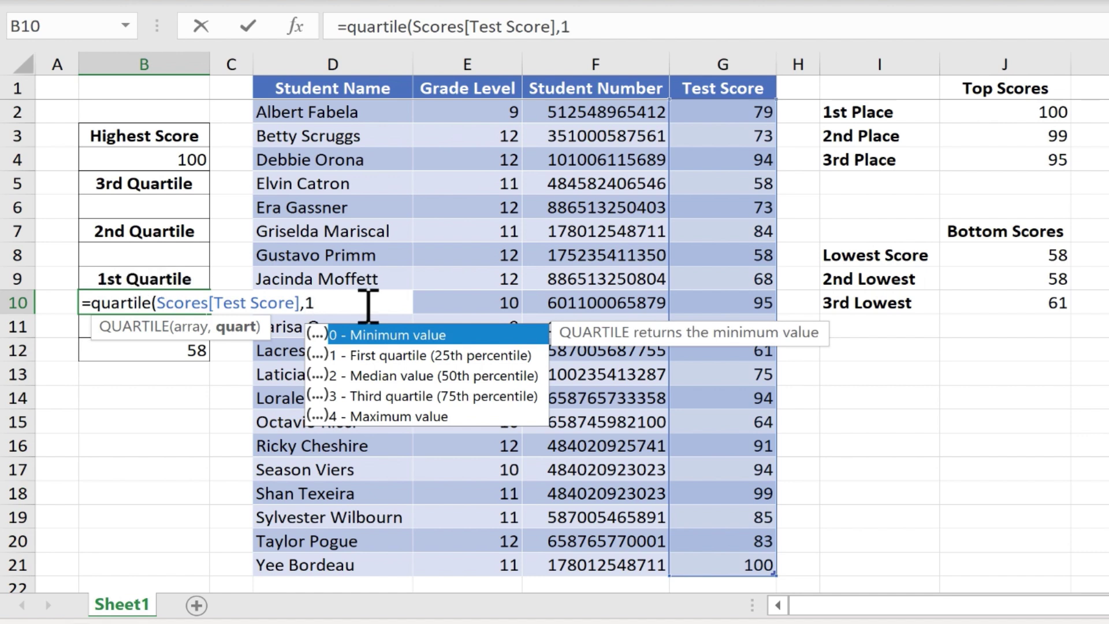
{"action": "type", "text": ")"}
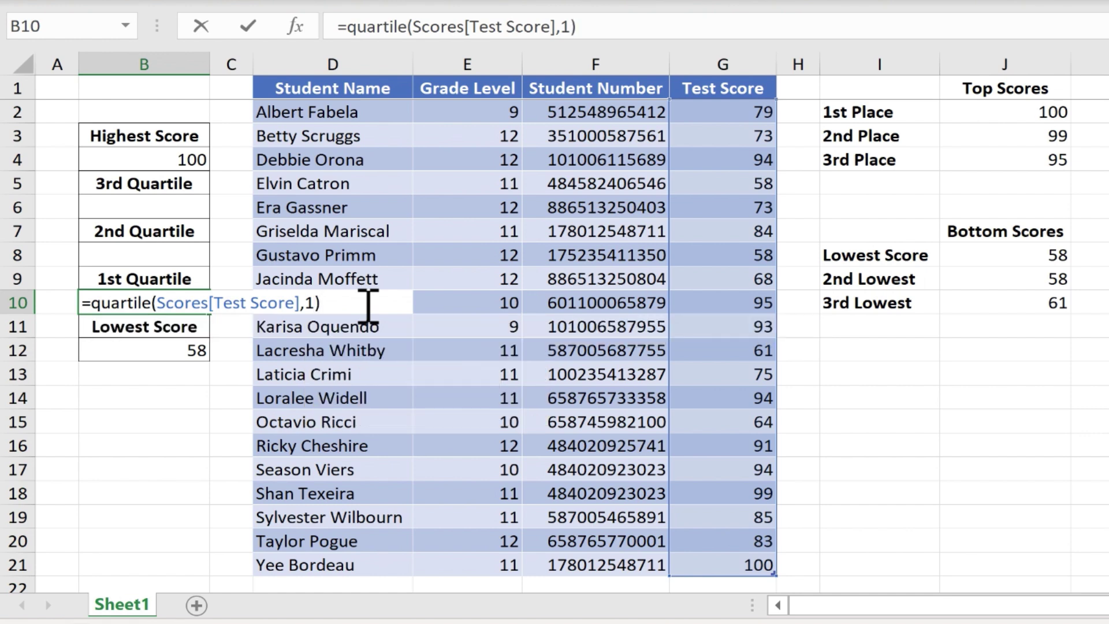
{"action": "key", "text": "Return"}
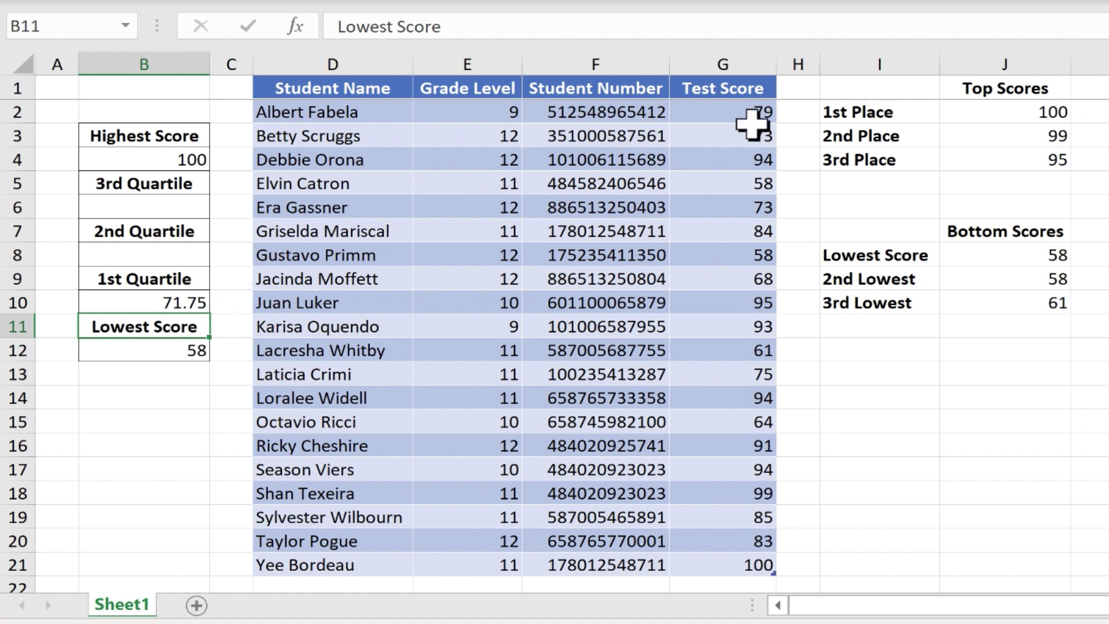
{"action": "left_click_drag", "start_coordinate": [734, 114], "coordinate": [739, 569]}
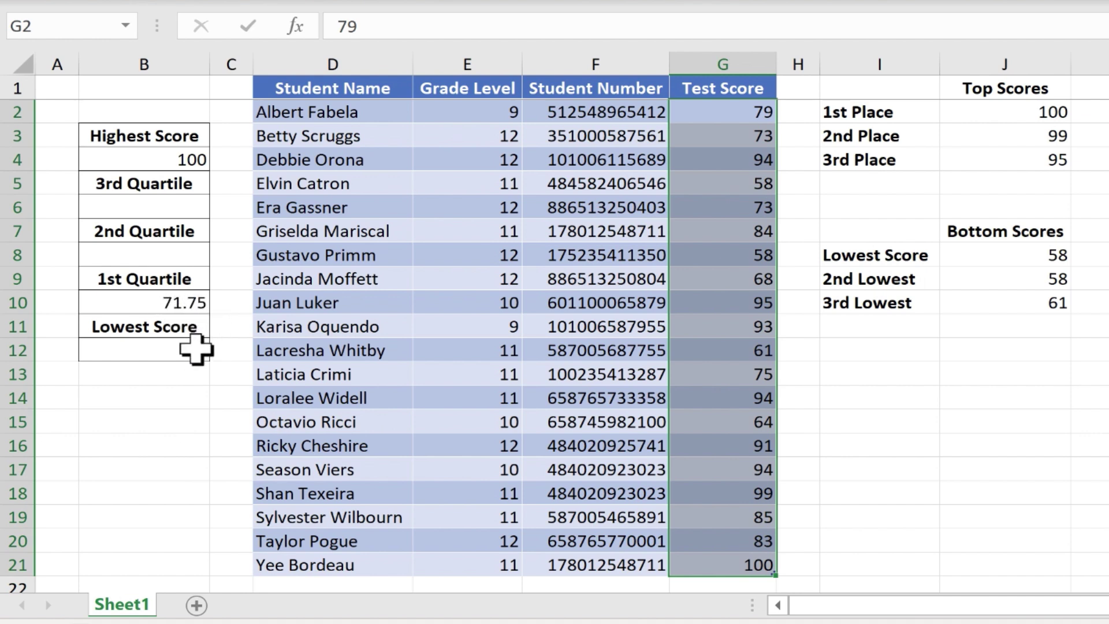
Step: Paste the B10 quartile formula into the 2nd Quartile (B8) and 3rd Quartile (B6) cells
{"action": "left_click", "coordinate": [165, 249]}
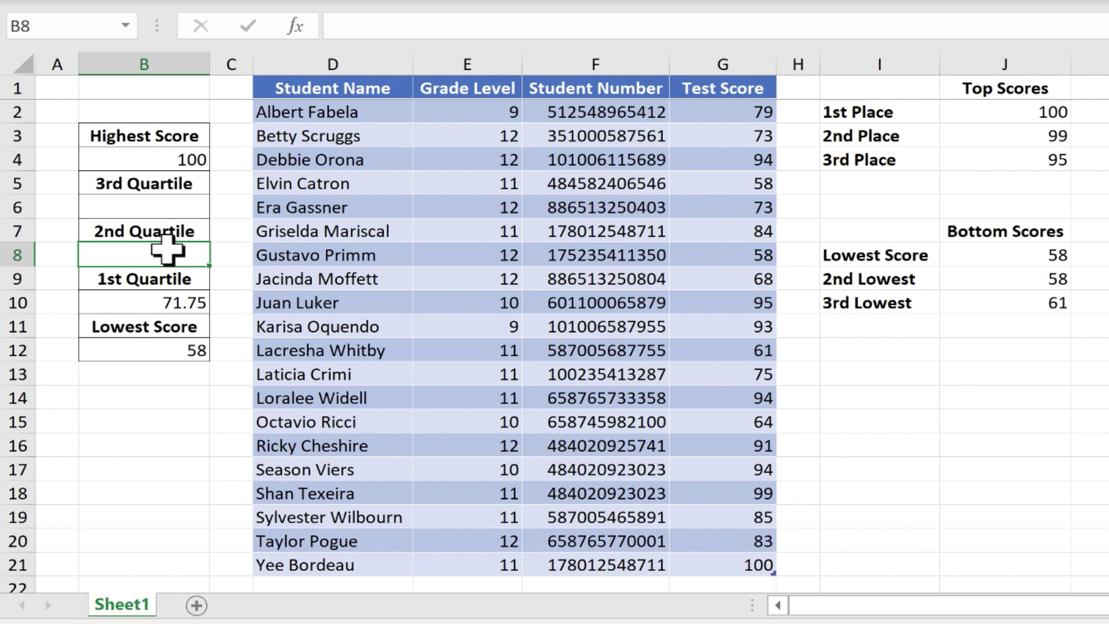
{"action": "type", "text": "=q"}
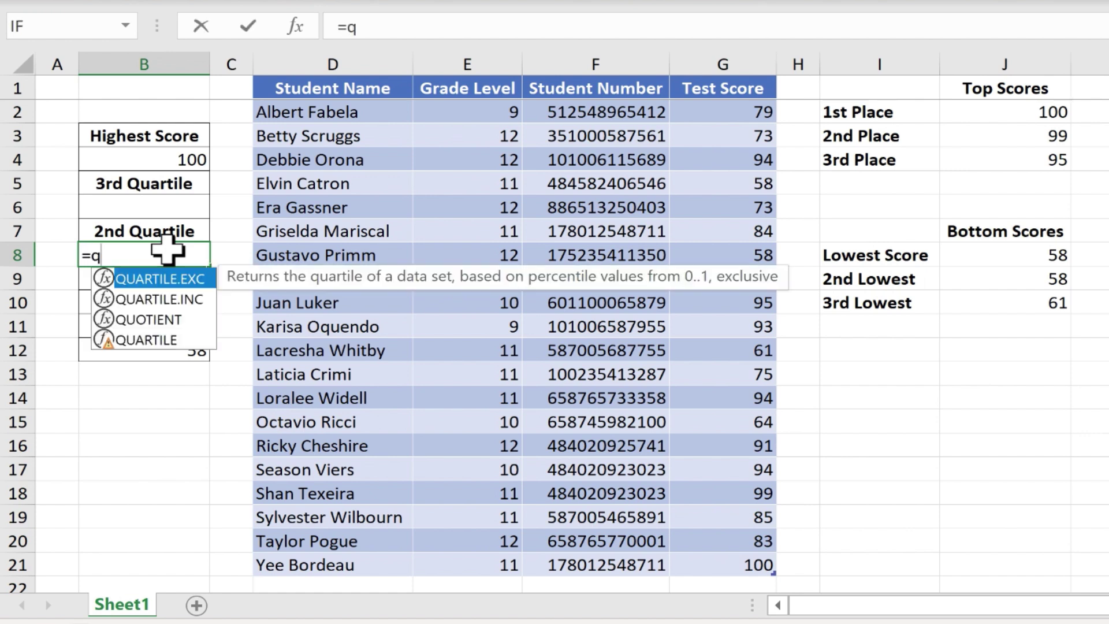
{"action": "key", "text": "Escape"}
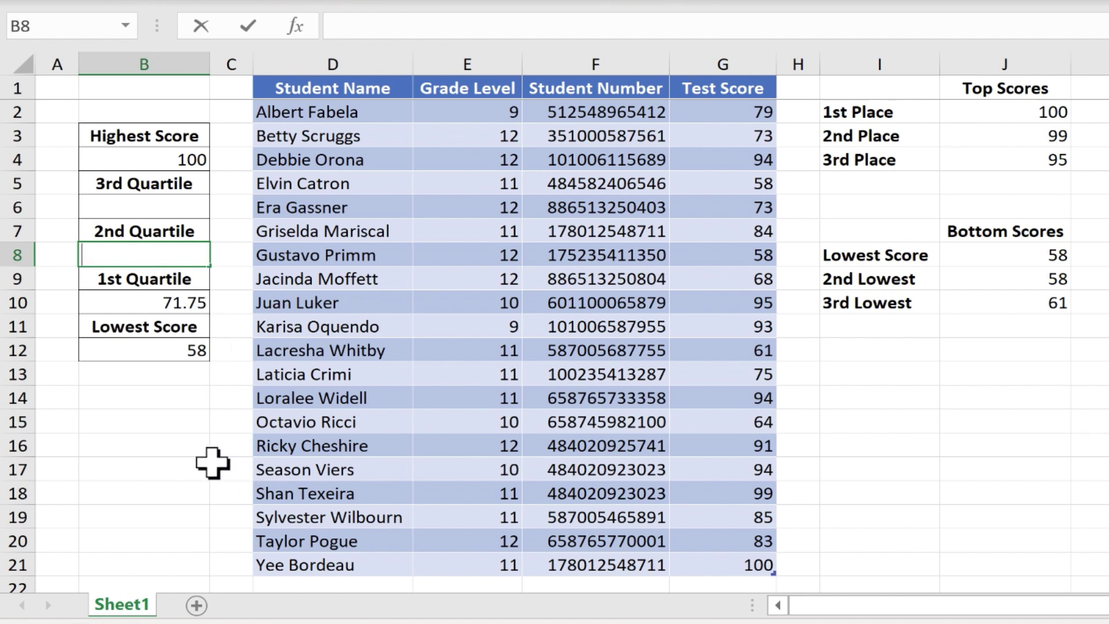
{"action": "left_click", "coordinate": [160, 307]}
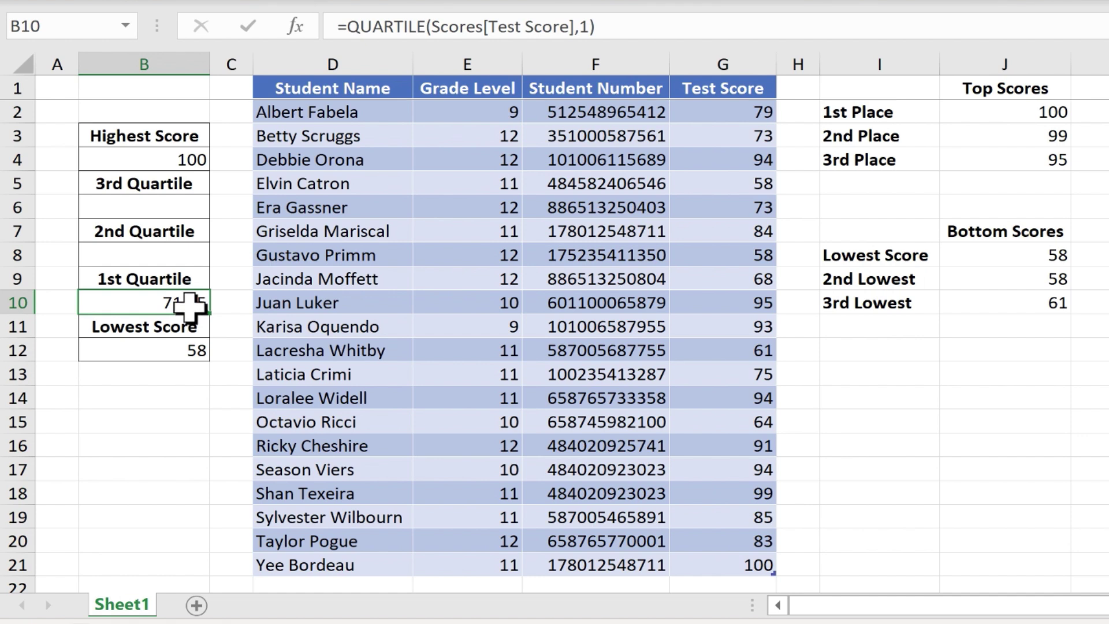
{"action": "left_click", "coordinate": [135, 254]}
{"action": "type", "text": "=QUARTILE(Scores[Test Score],1)"}
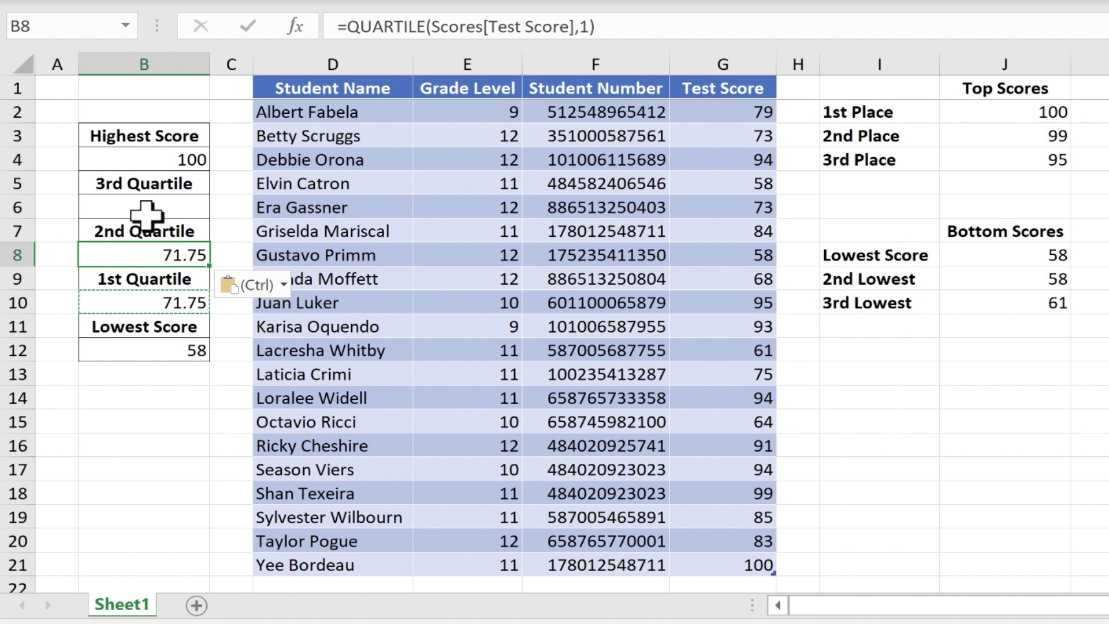
{"action": "left_click", "coordinate": [141, 205]}
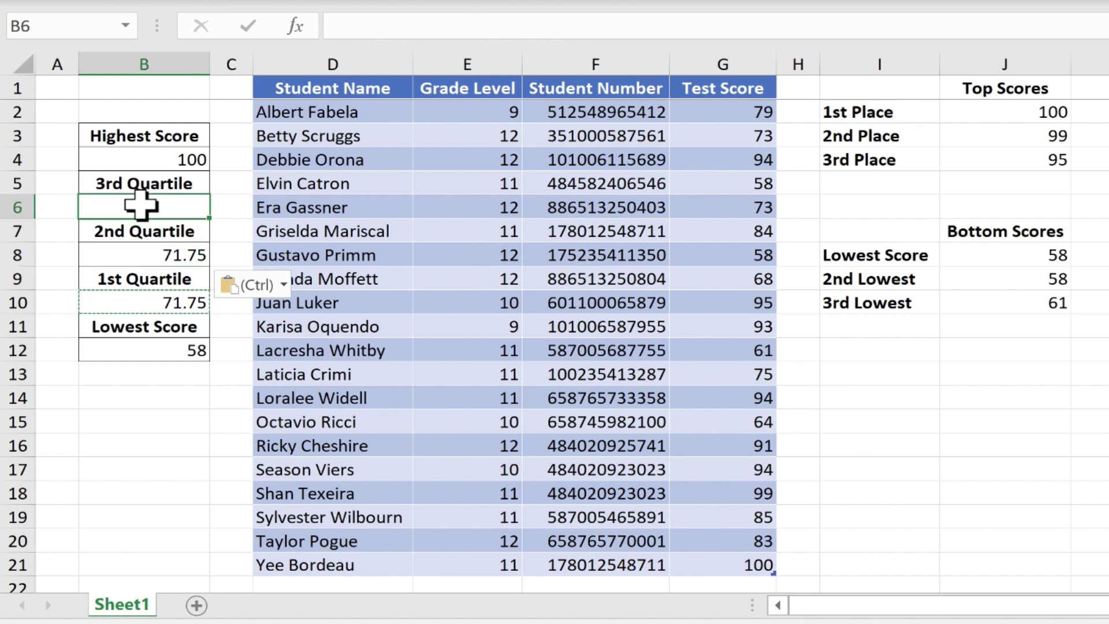
{"action": "key", "text": "ctrl+v"}
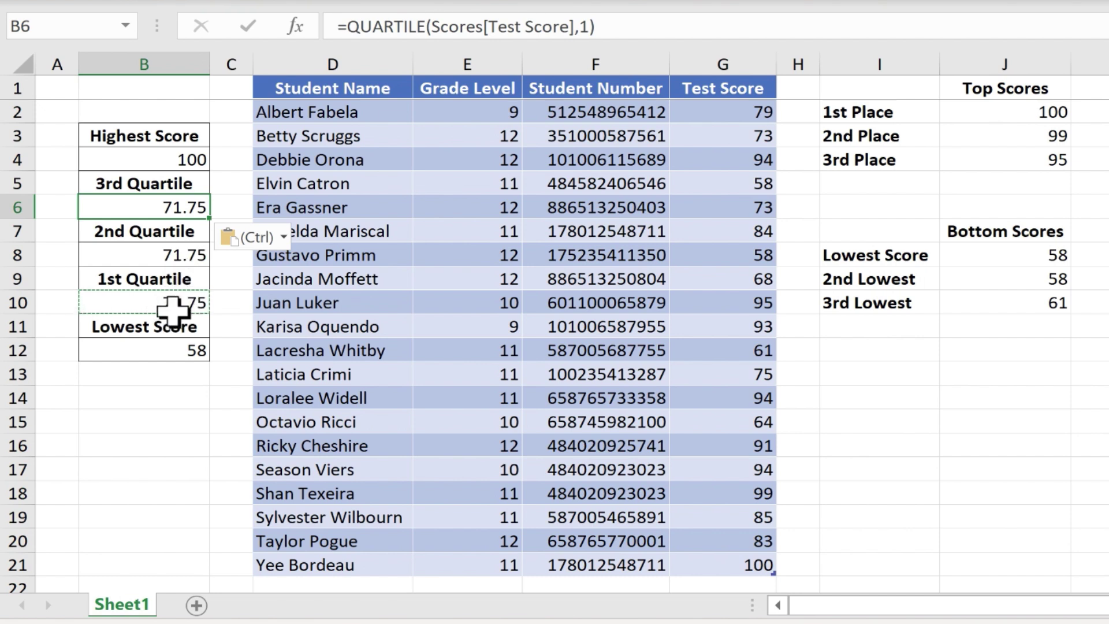
{"action": "left_click", "coordinate": [172, 254]}
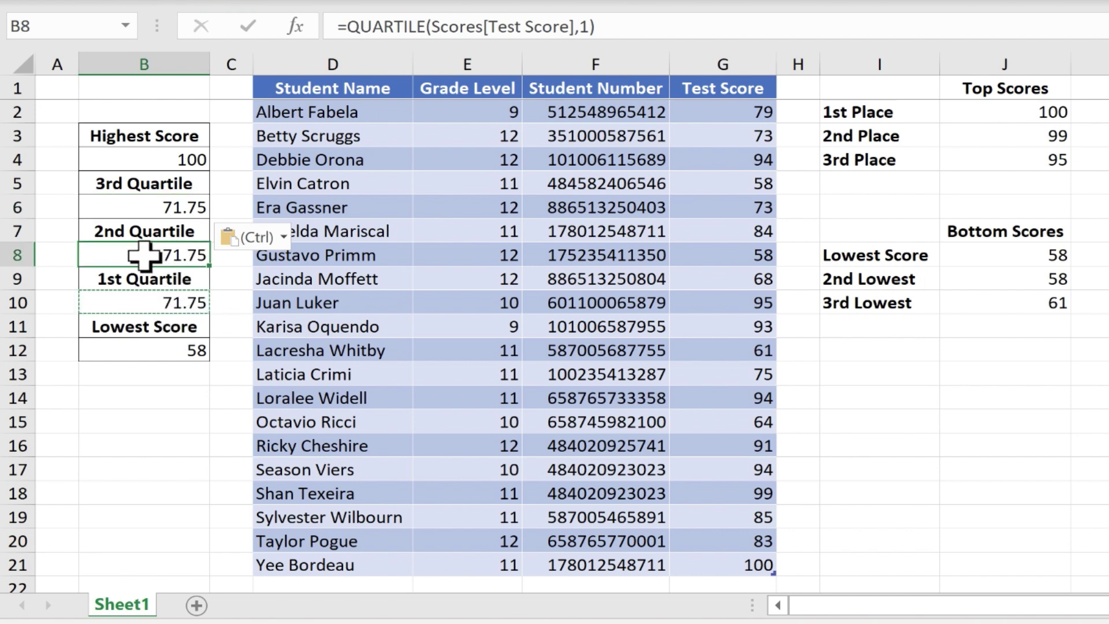
{"action": "double_click", "coordinate": [145, 254]}
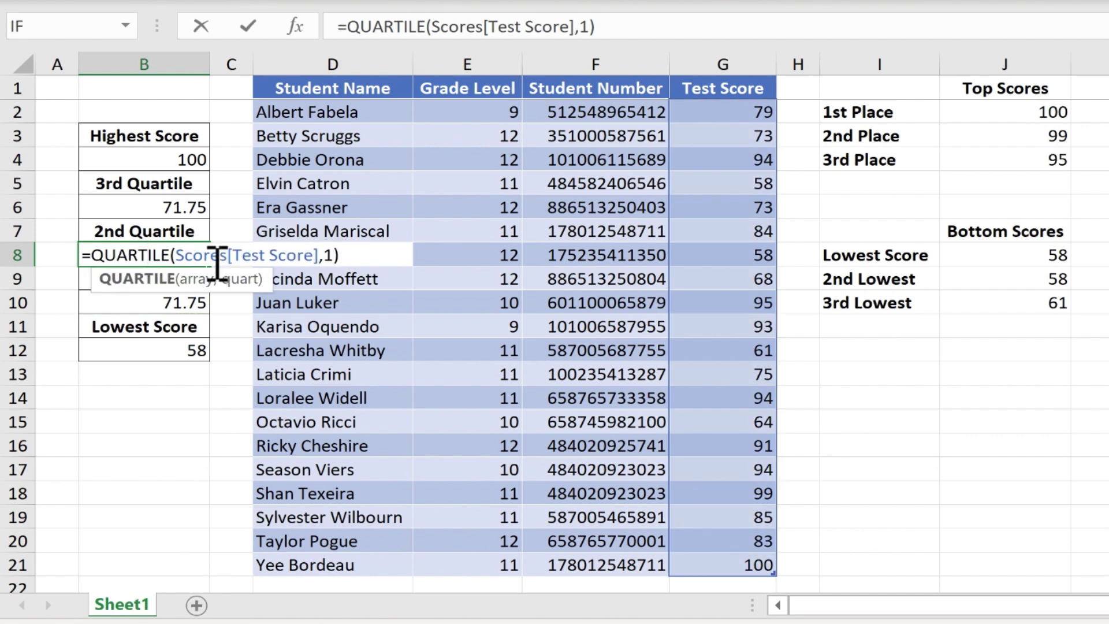
Step: Change the 2nd Quartile formula's argument from 1 to 2, giving 83.5
{"action": "key", "text": "Escape"}
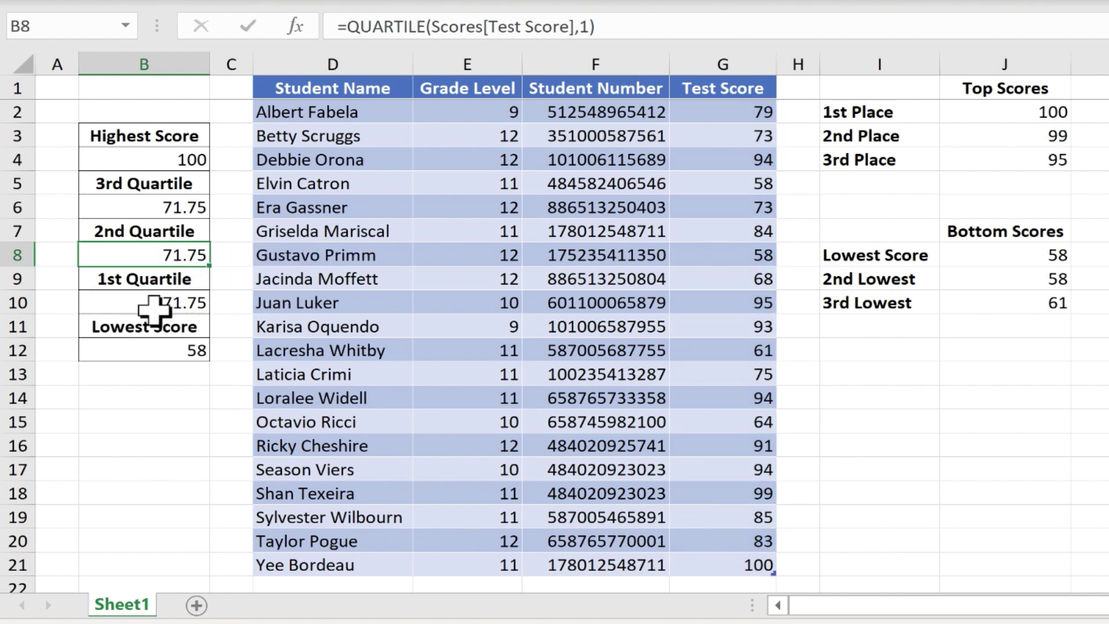
{"action": "left_click", "coordinate": [153, 319]}
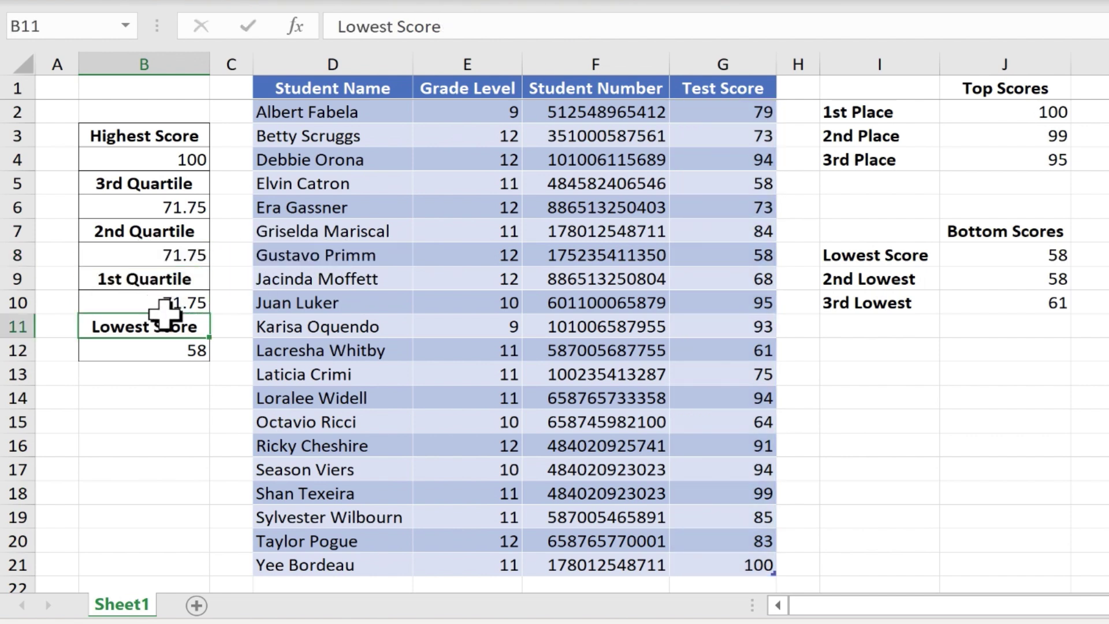
{"action": "left_click", "coordinate": [145, 254]}
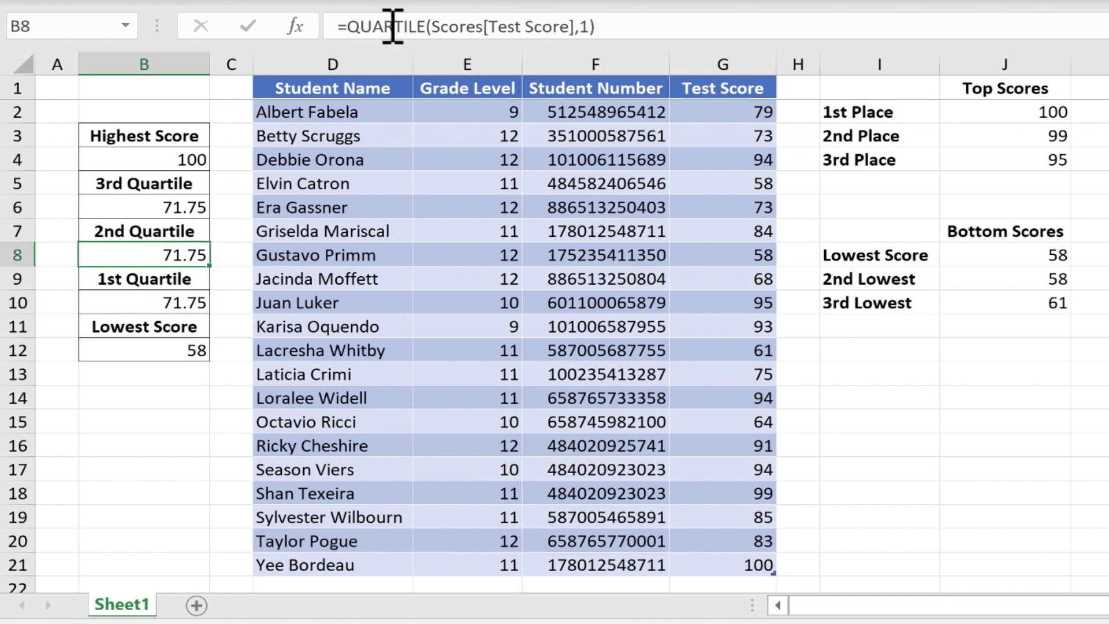
{"action": "left_click", "coordinate": [593, 28]}
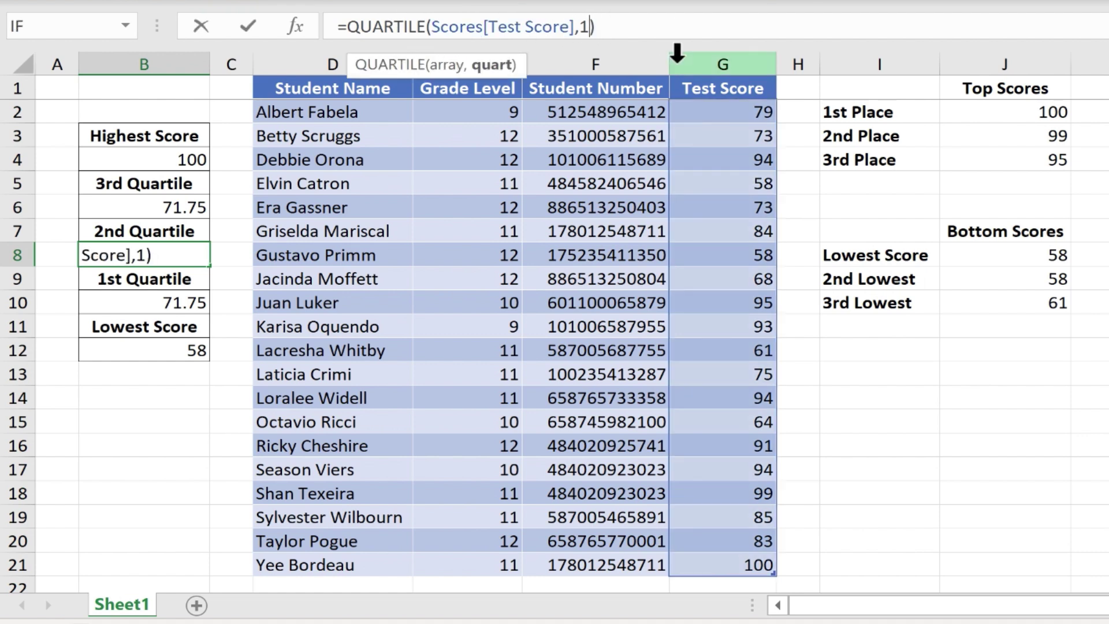
{"action": "key", "text": "BackSpace"}
{"action": "type", "text": "2"}
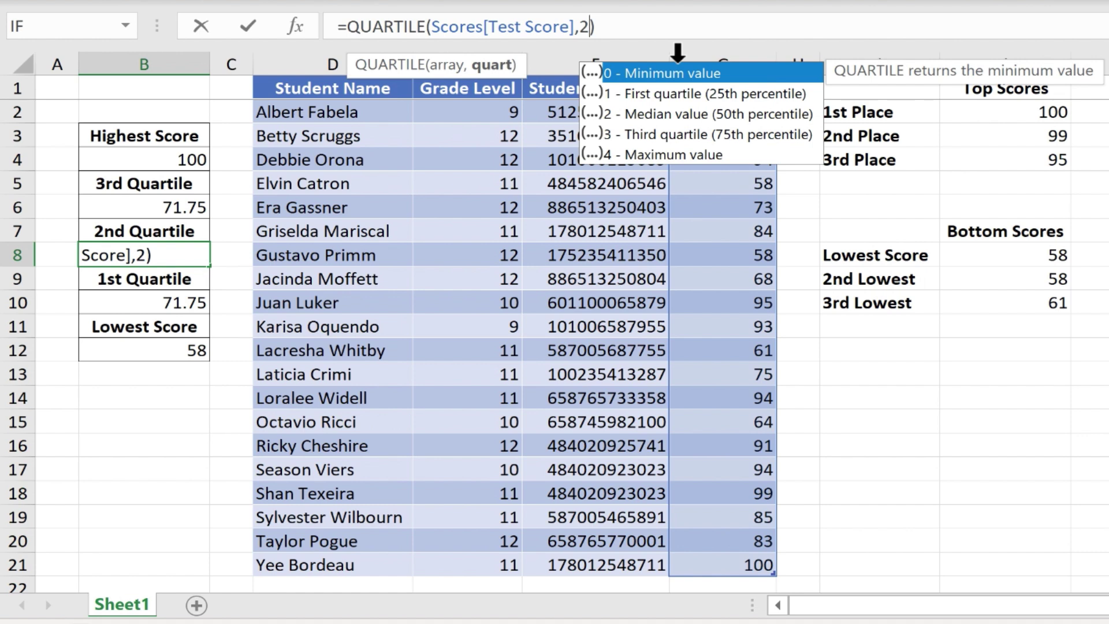
{"action": "key", "text": "Return"}
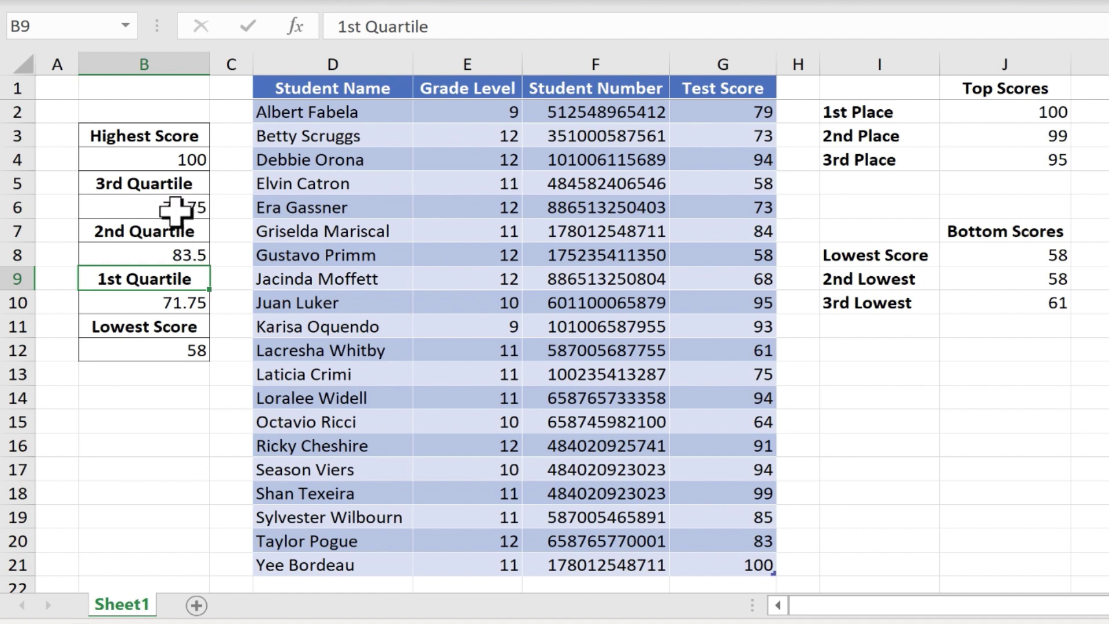
Step: Change B6's QUARTILE argument from 1 to 3 so it shows 94
{"action": "left_click", "coordinate": [155, 203]}
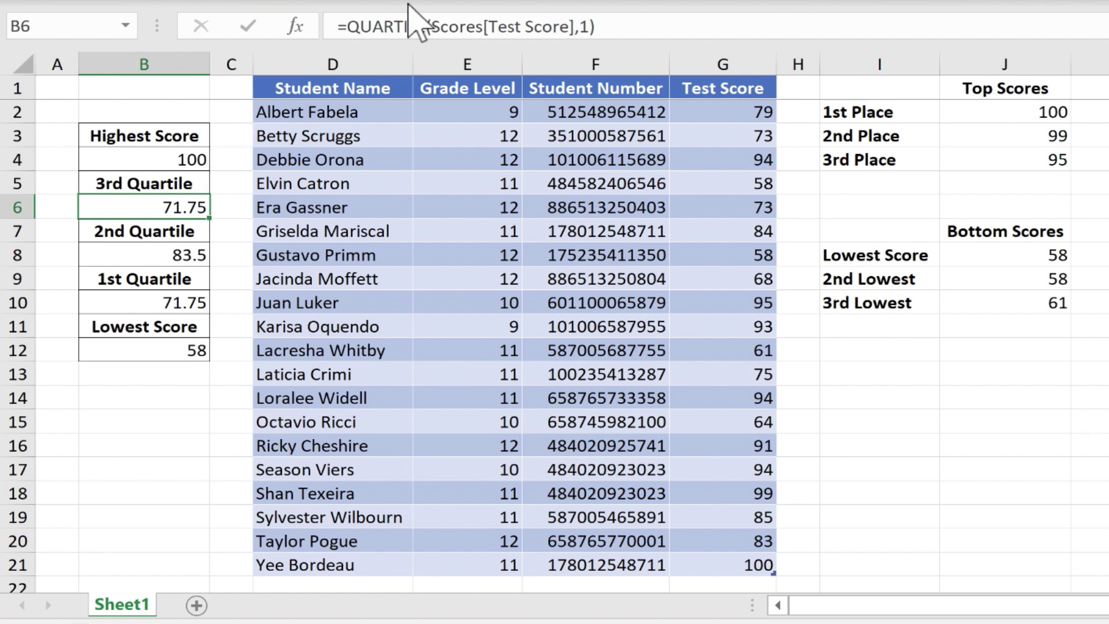
{"action": "left_click", "coordinate": [593, 26]}
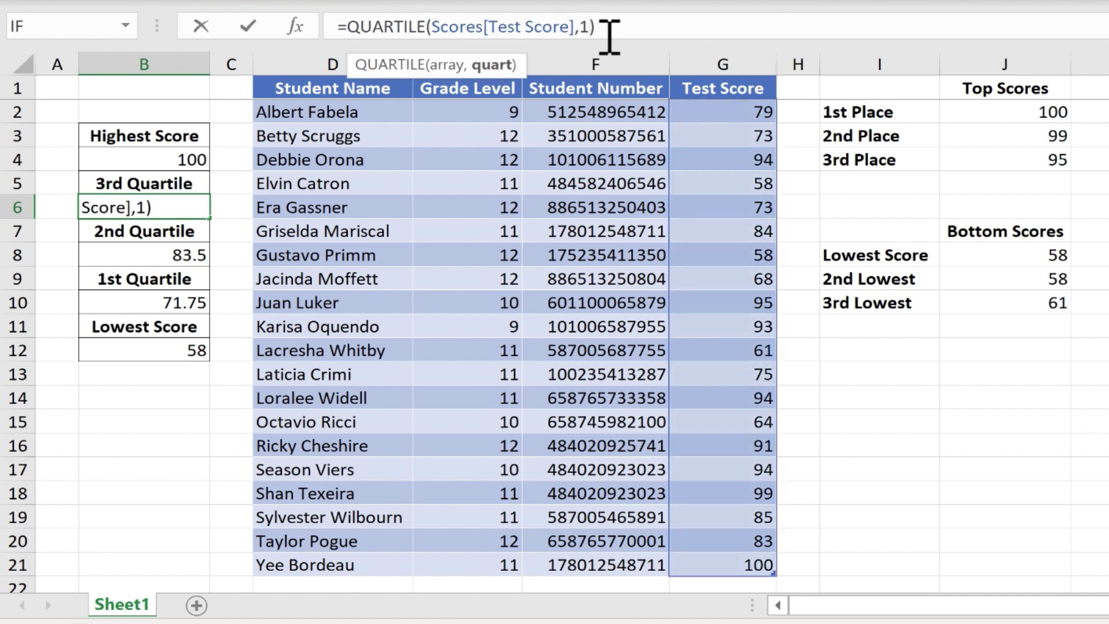
{"action": "key", "text": "BackSpace"}
{"action": "type", "text": "3"}
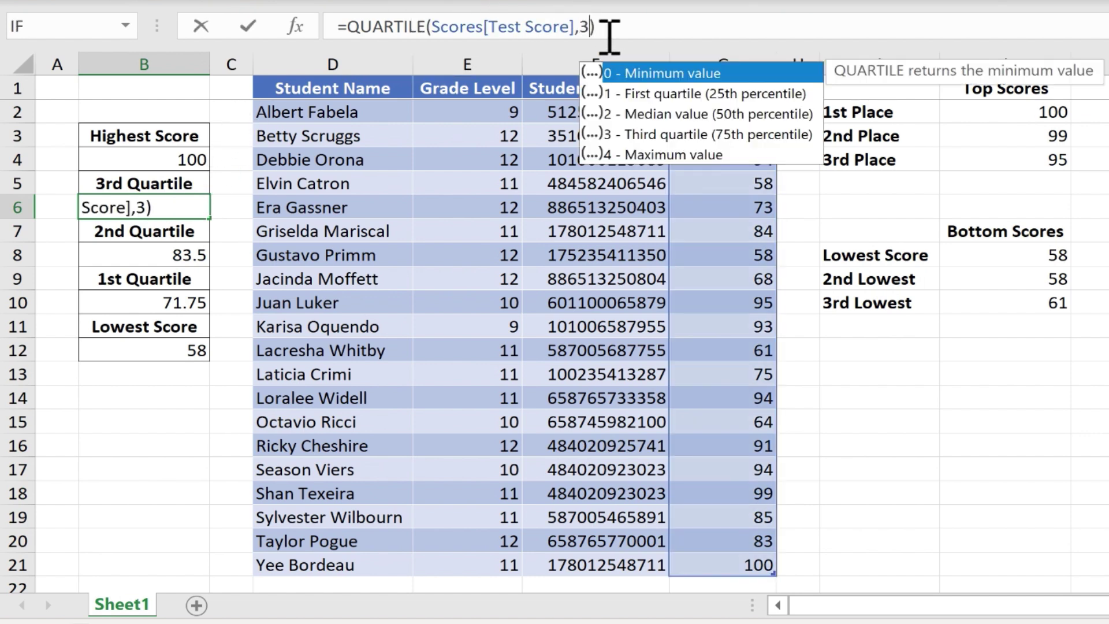
{"action": "key", "text": "Return"}
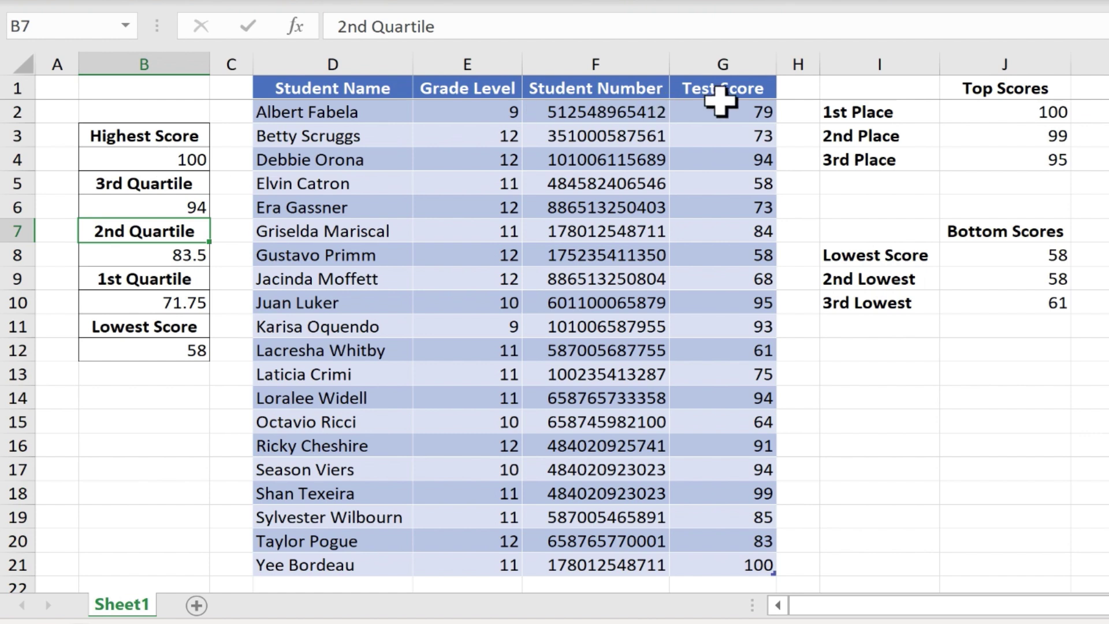
Step: Replace B4's MAX formula with the QUARTILE formula using quart 4, showing 100
{"action": "left_click", "coordinate": [154, 153]}
{"action": "double_click", "coordinate": [155, 154]}
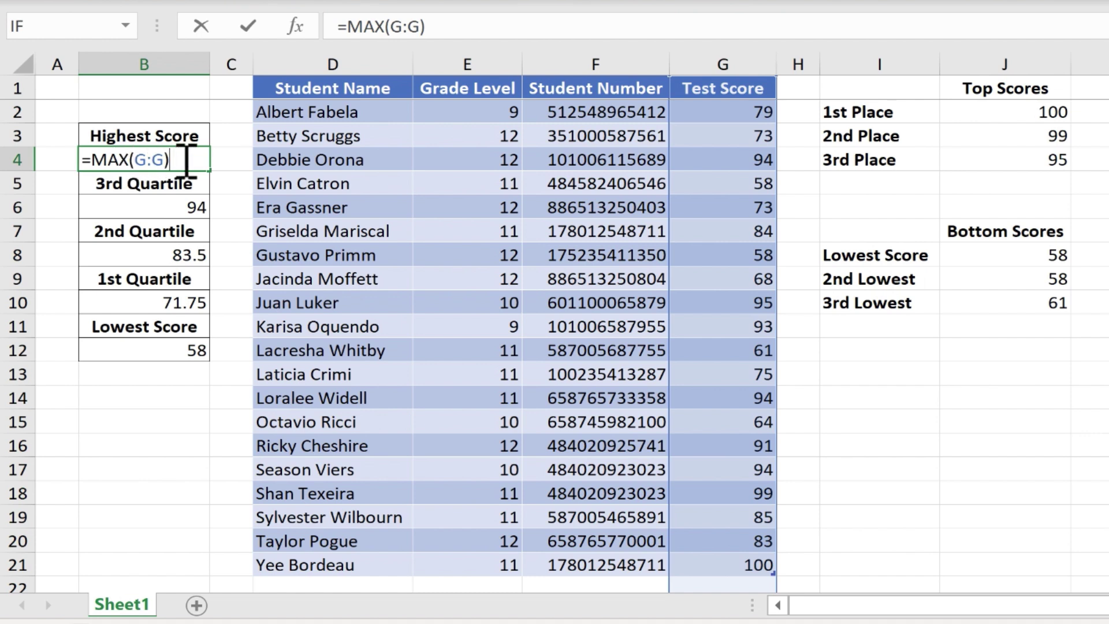
{"action": "key", "text": "Escape"}
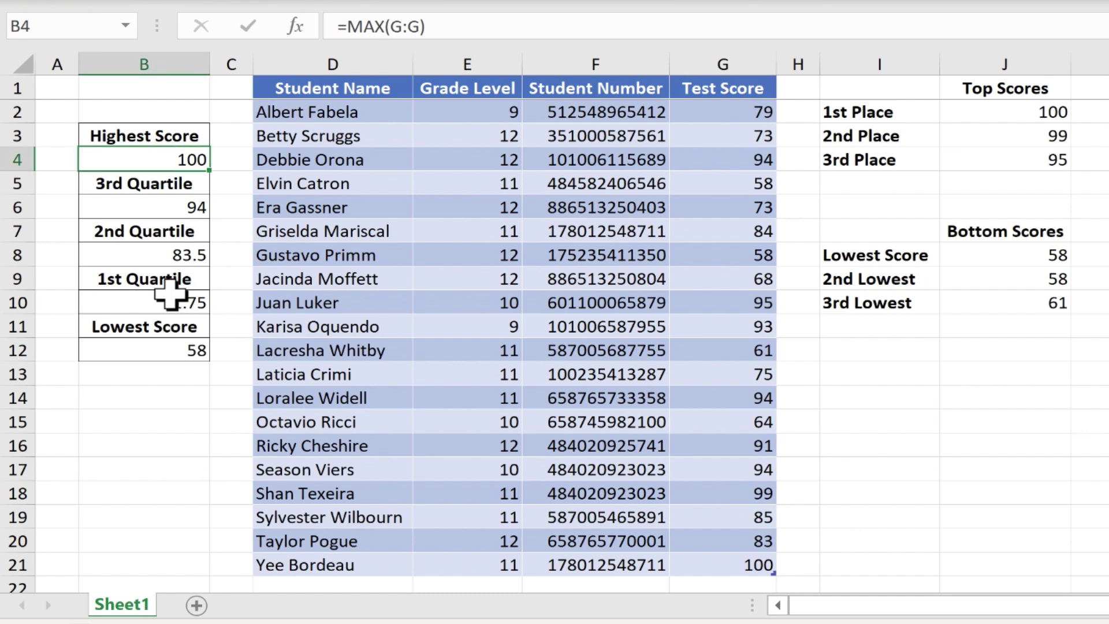
{"action": "left_click", "coordinate": [196, 296]}
{"action": "key", "text": "ctrl+c"}
{"action": "left_click", "coordinate": [154, 159]}
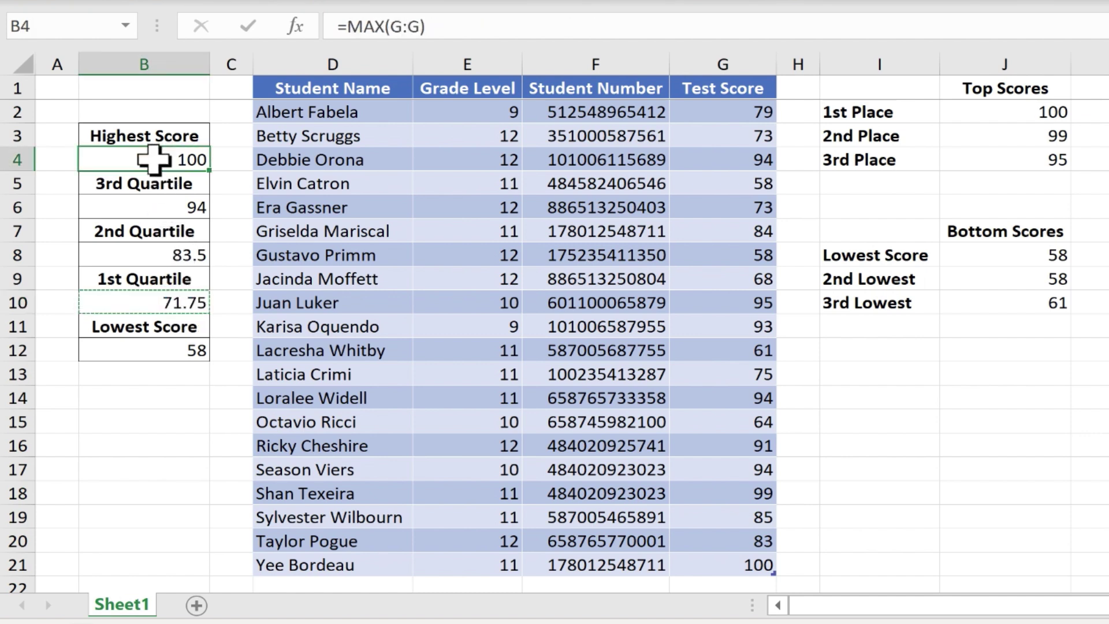
{"action": "key", "text": "ctrl+v"}
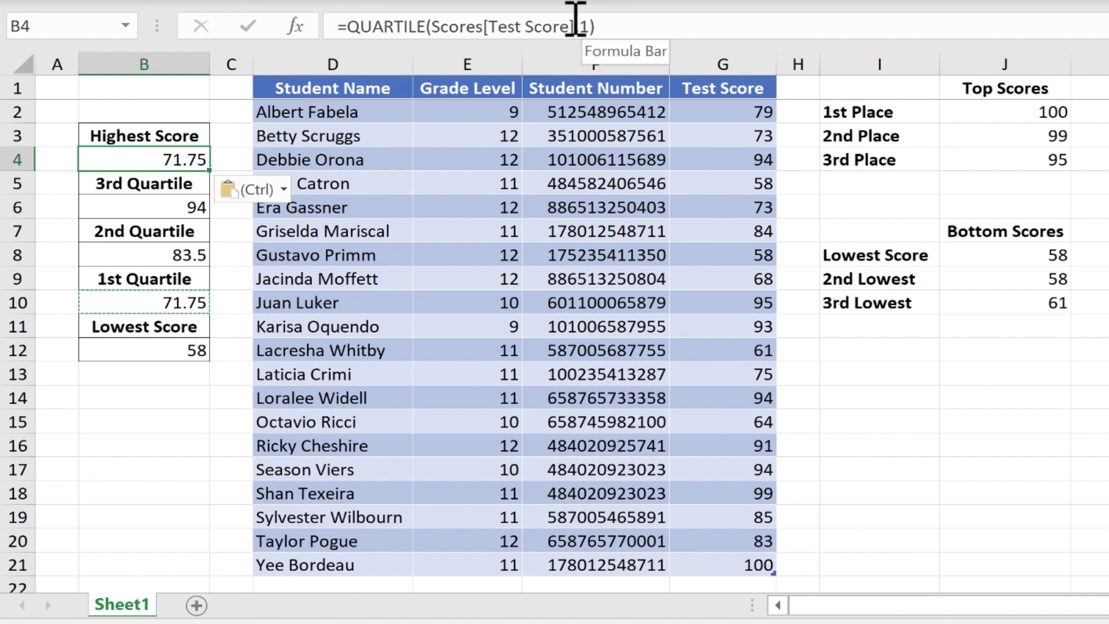
{"action": "left_click", "coordinate": [591, 26]}
{"action": "key", "text": "BackSpace"}
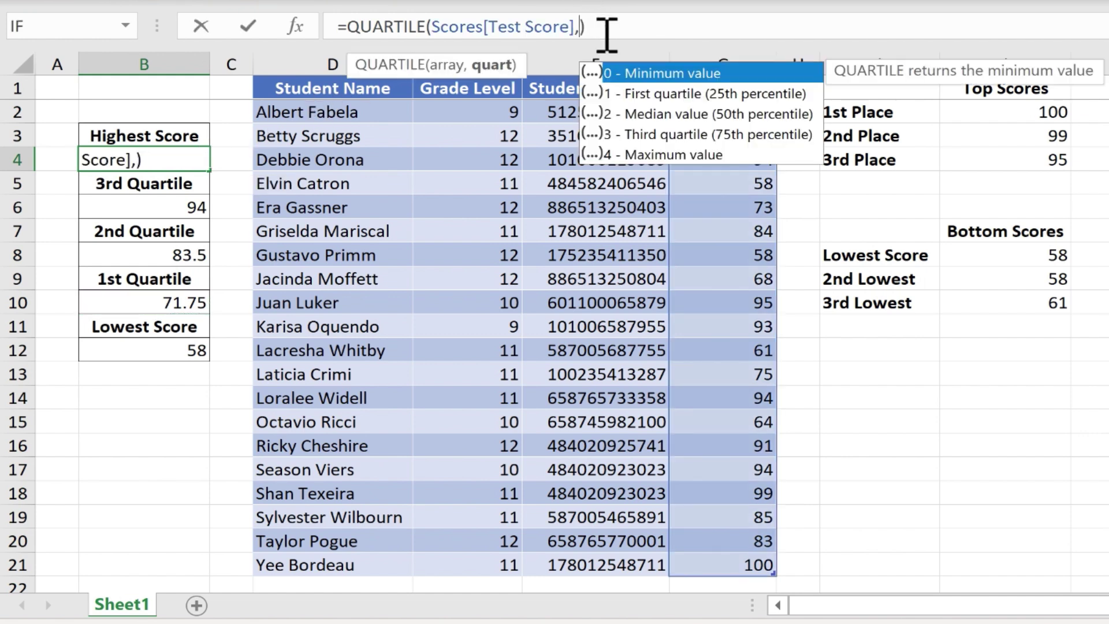
{"action": "type", "text": "4"}
{"action": "key", "text": "Return"}
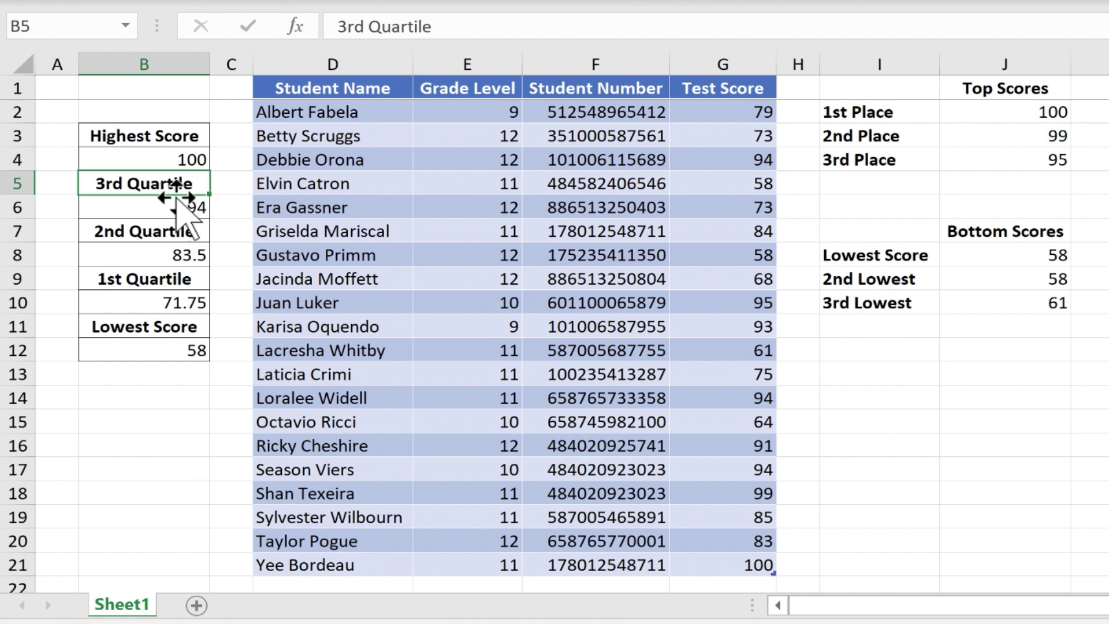
Step: Rename the B3 heading from Highest Score to '4th Quartile'
{"action": "left_click", "coordinate": [151, 134]}
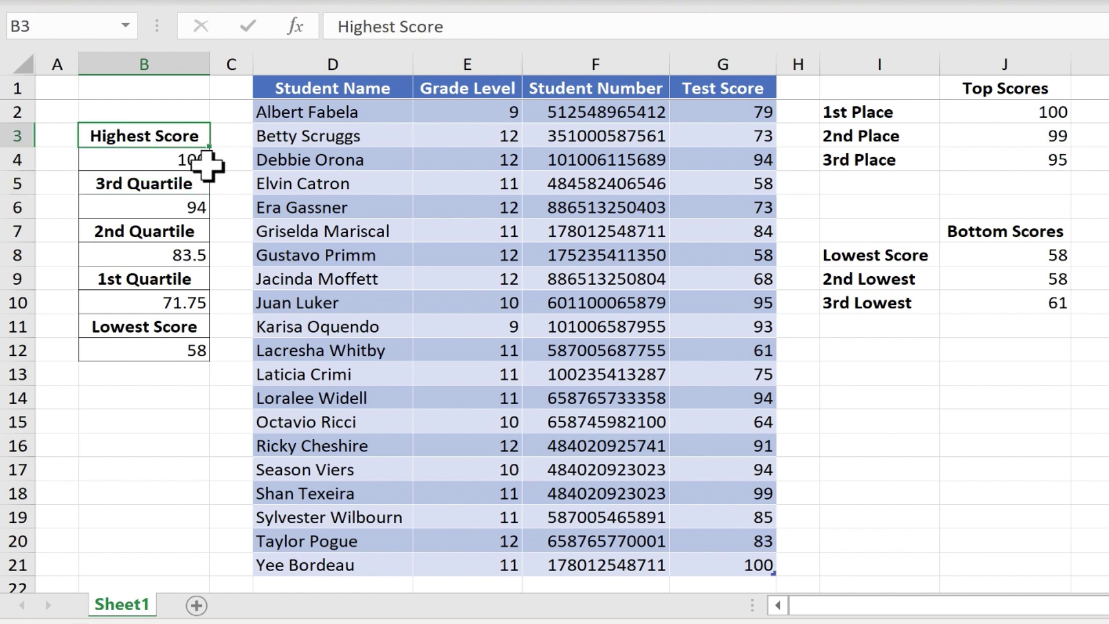
{"action": "type", "text": "4th Quartile"}
{"action": "key", "text": "Return"}
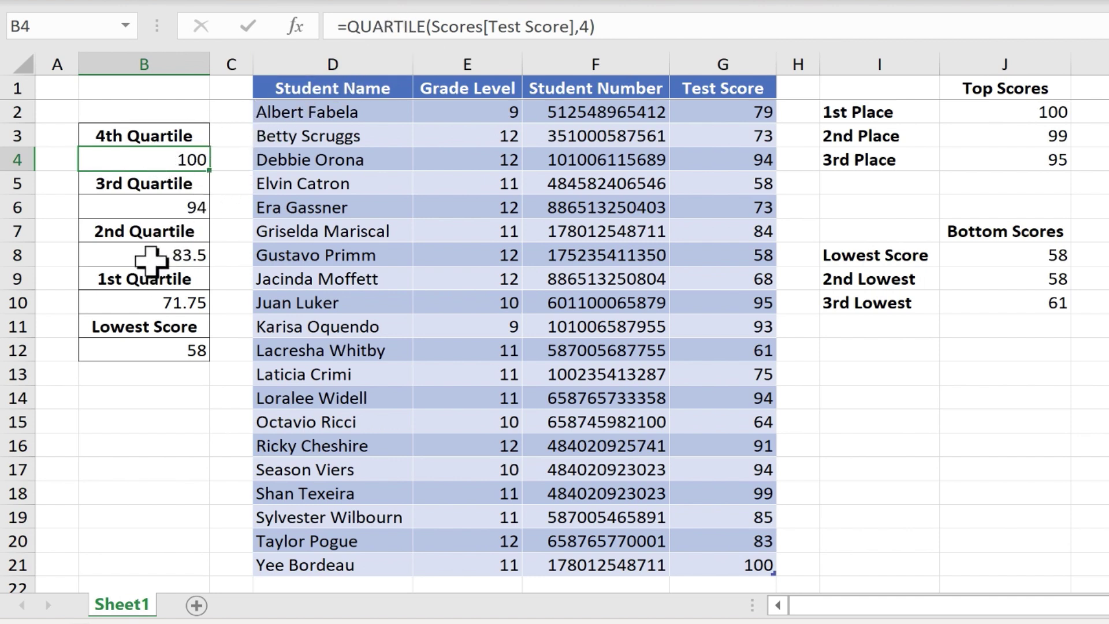
{"action": "left_click", "coordinate": [218, 282]}
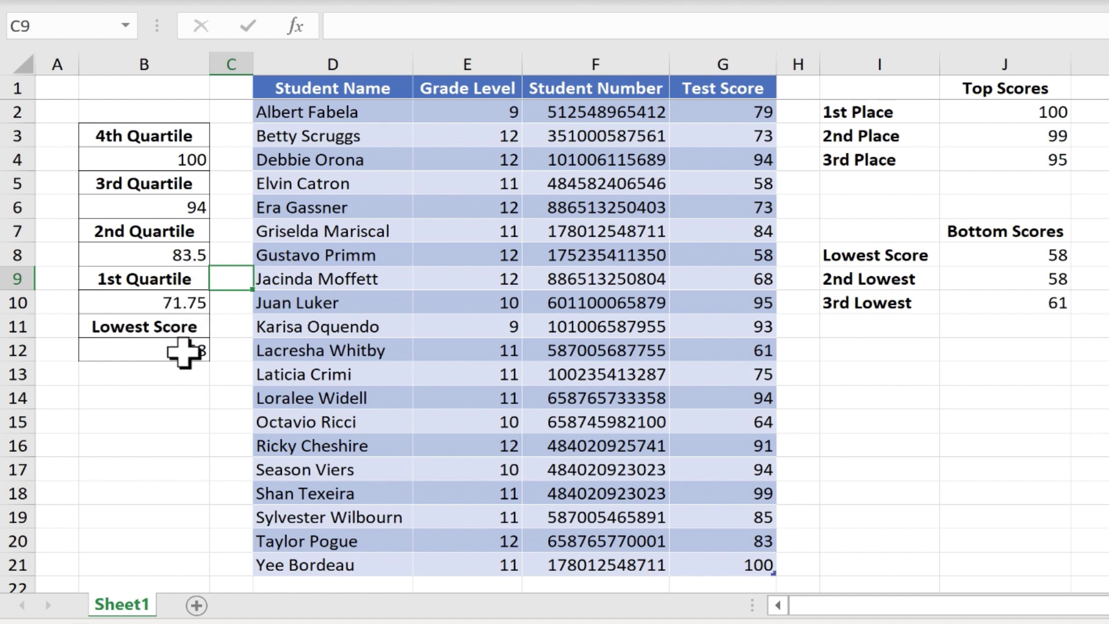
Step: Replace B12's MIN formula with =QUARTILE over Test Score G2:G21 with quart 0, still 58
{"action": "left_click", "coordinate": [141, 359]}
{"action": "double_click", "coordinate": [119, 353]}
{"action": "left_click", "coordinate": [118, 353]}
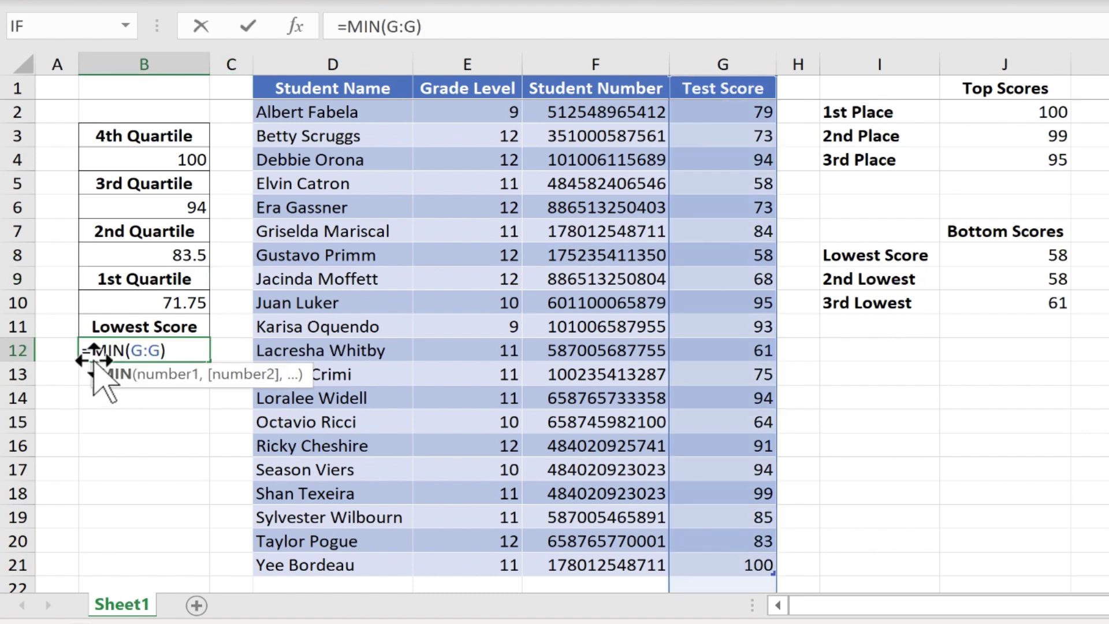
{"action": "key", "text": "Escape"}
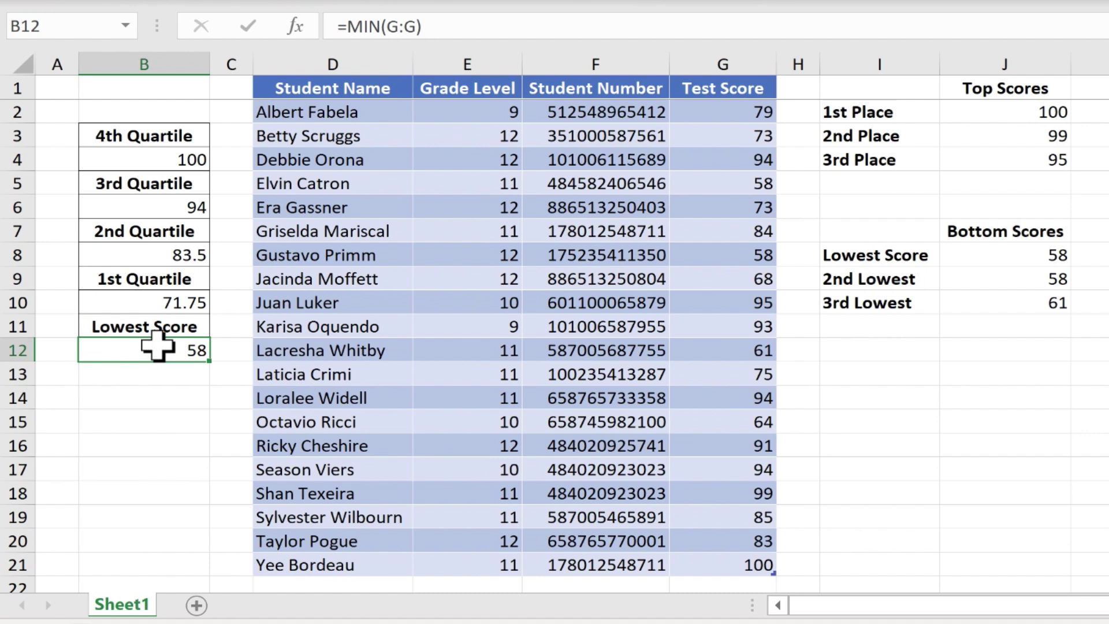
{"action": "type", "text": "="}
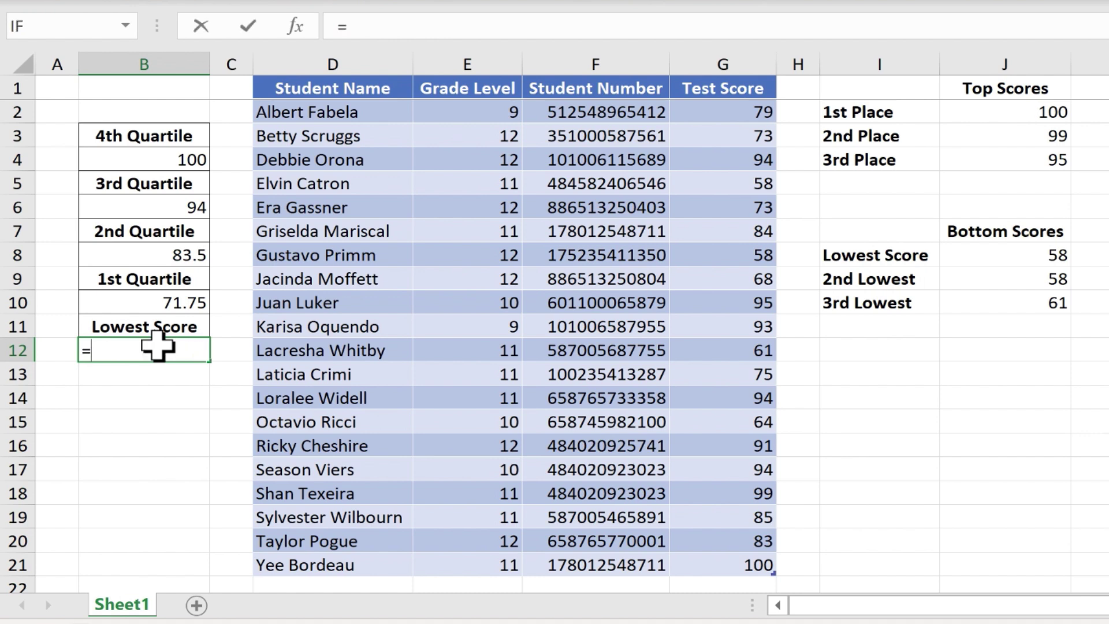
{"action": "type", "text": "quartile("}
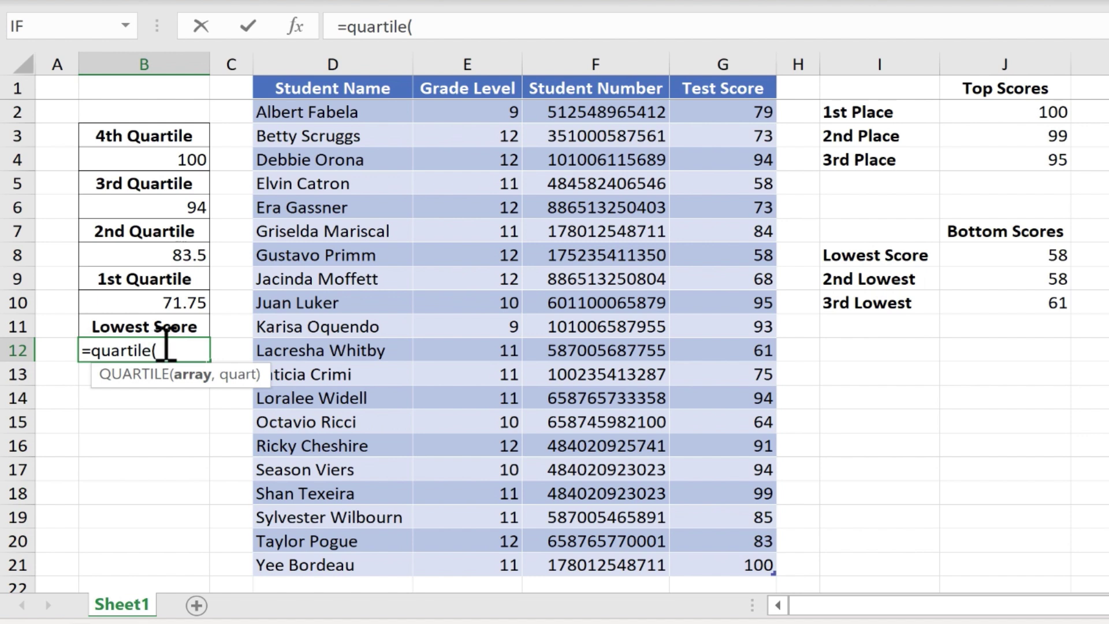
{"action": "left_click_drag", "start_coordinate": [741, 112], "coordinate": [734, 561]}
{"action": "type", "text": ","}
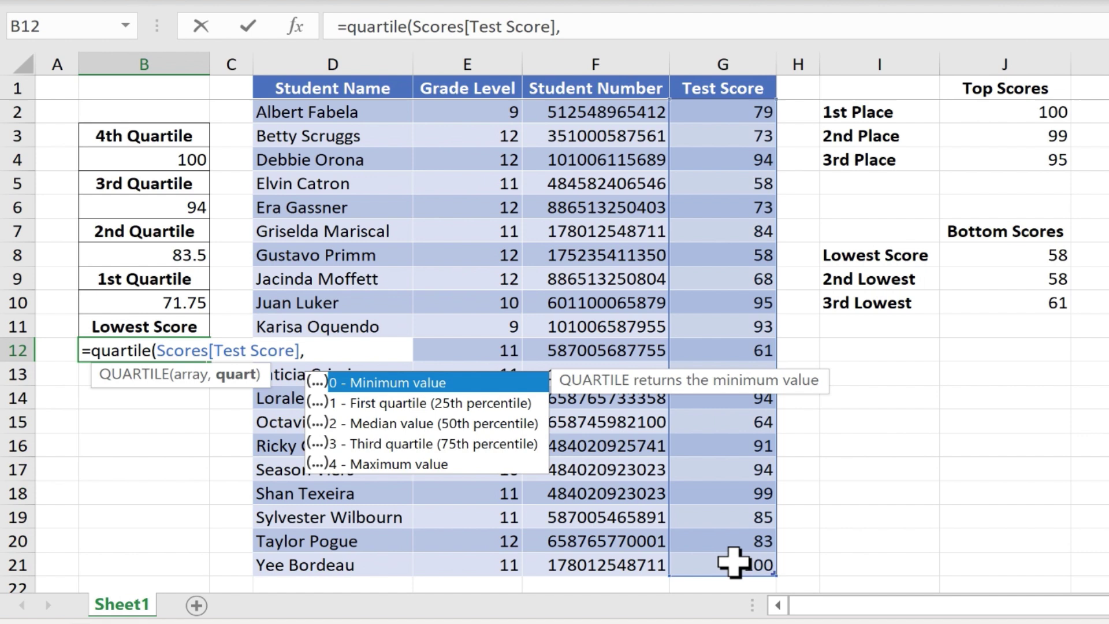
{"action": "type", "text": "0)"}
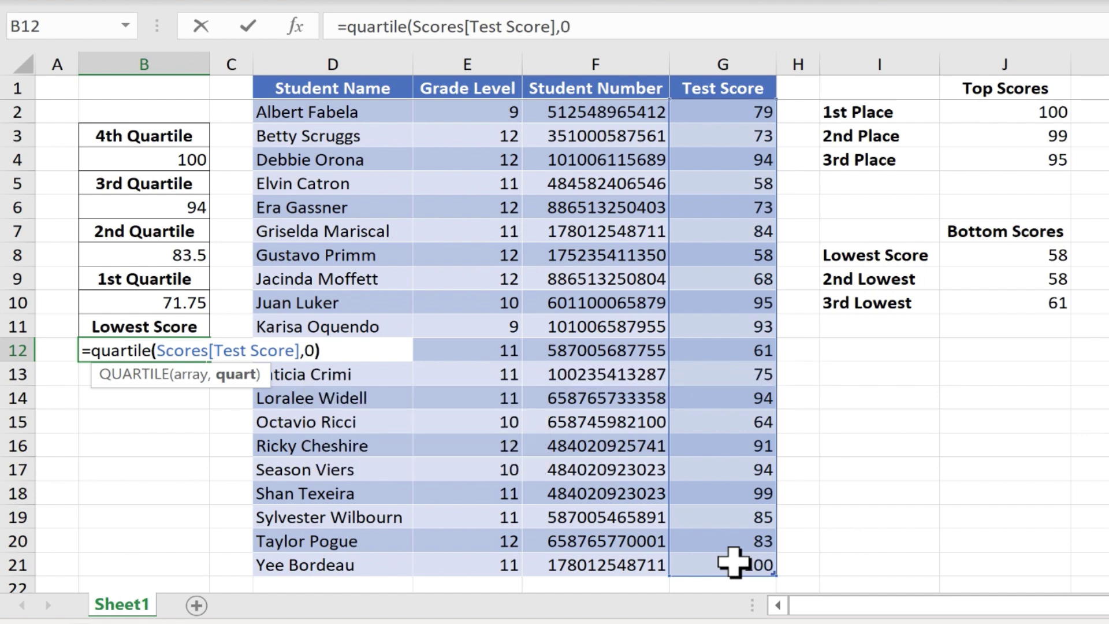
{"action": "key", "text": "Return"}
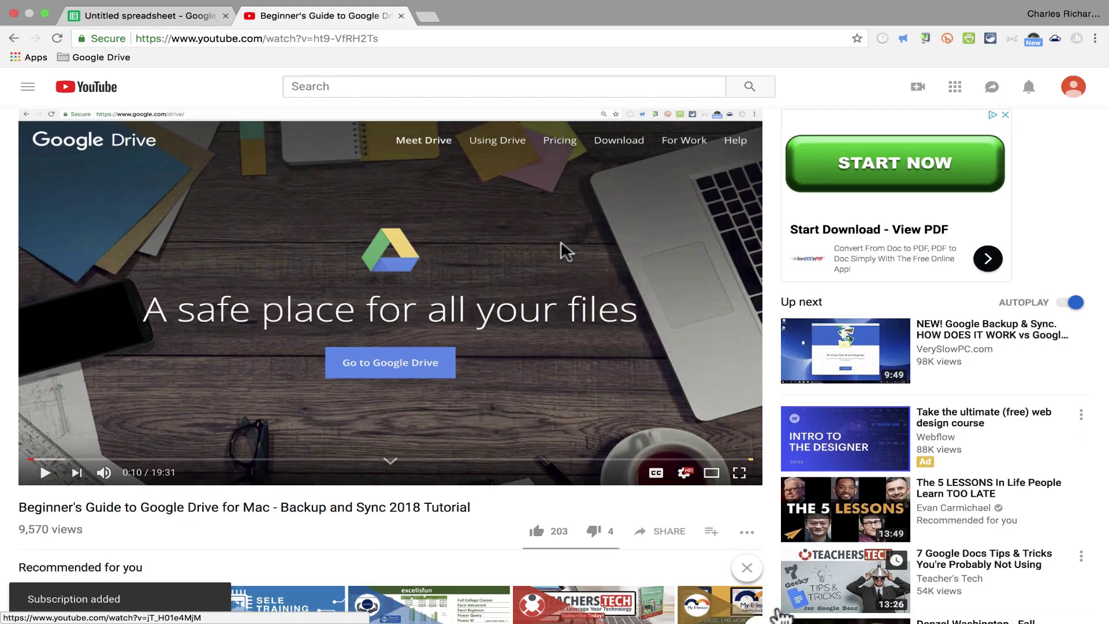
Step: Scroll down the YouTube video page
{"action": "scroll", "coordinate": [565, 248], "scroll_direction": "down", "scroll_amount": 4}
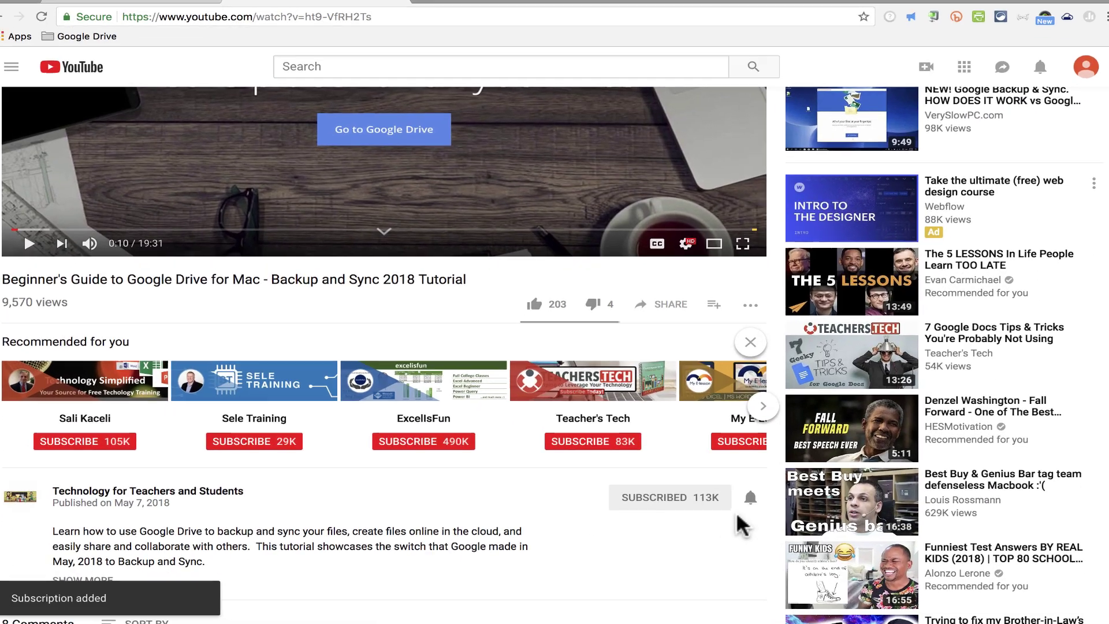